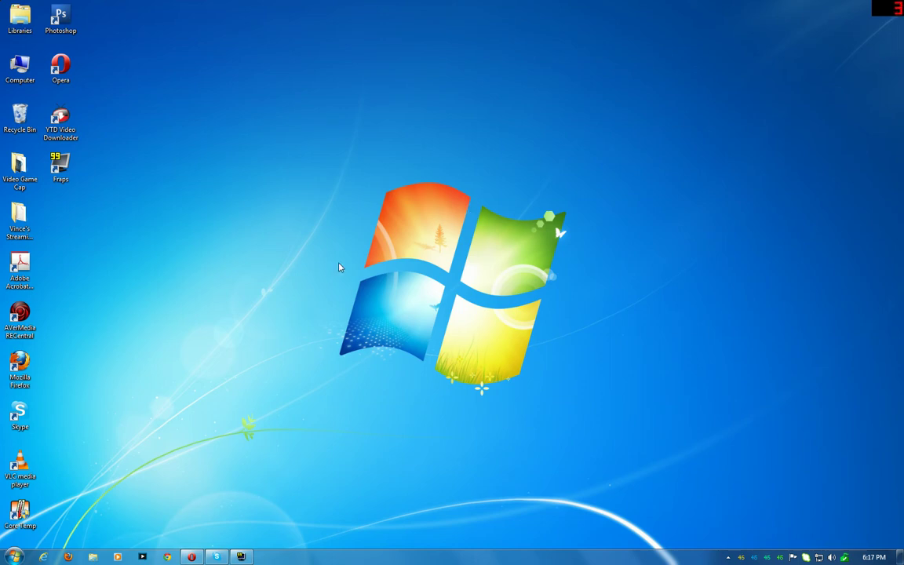
Step: Launch AVerMedia RECentral and switch to its Capture mode
double_click(22, 315)
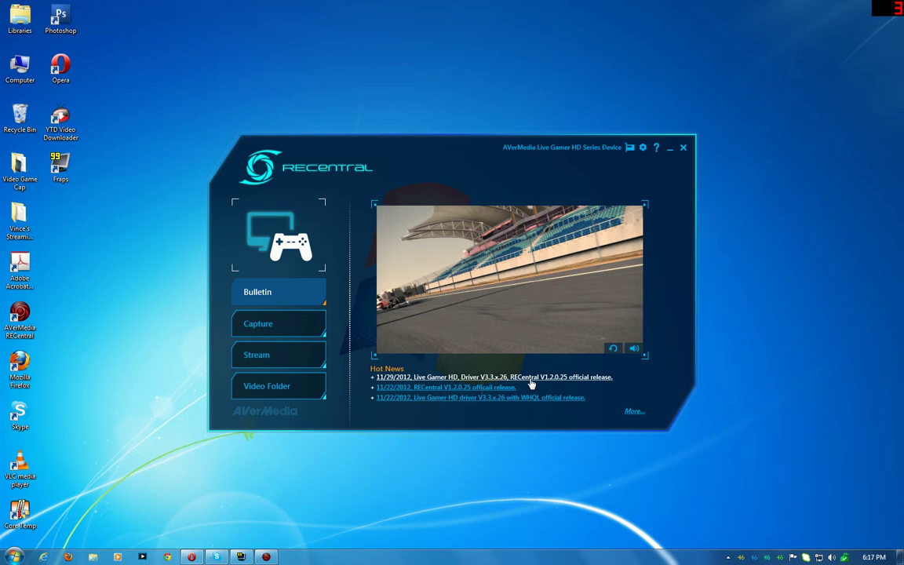
click(296, 326)
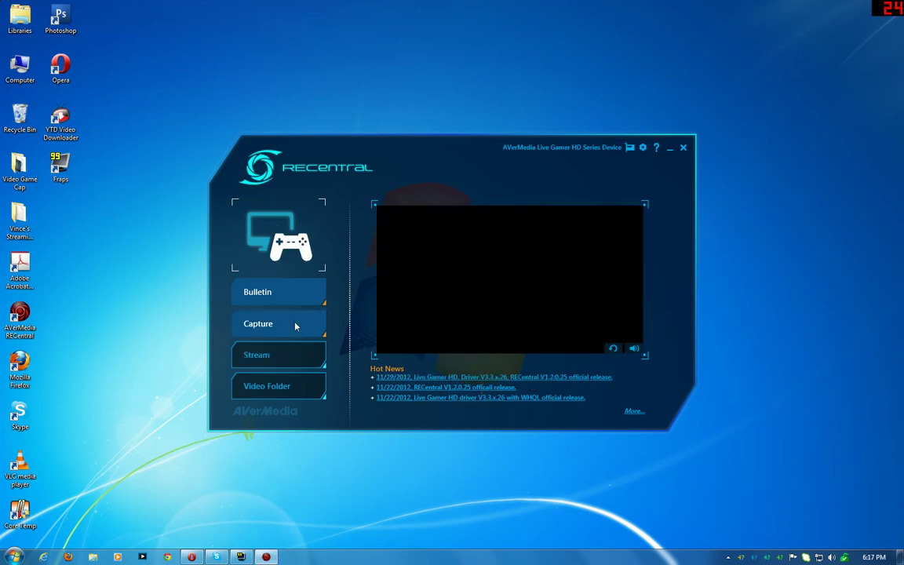
Step: View the folder where RECentral saves its captured videos and close it
click(296, 384)
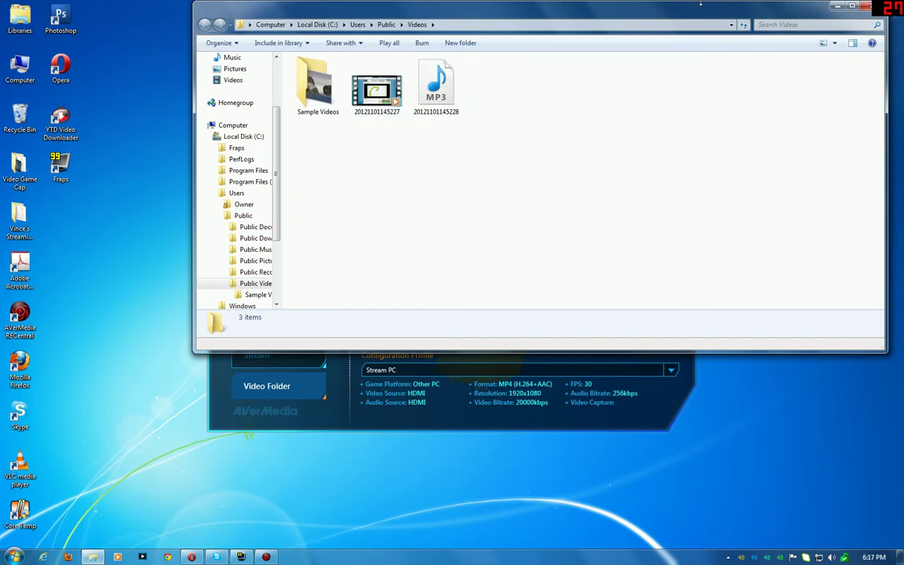
drag(765, 20, 710, 36)
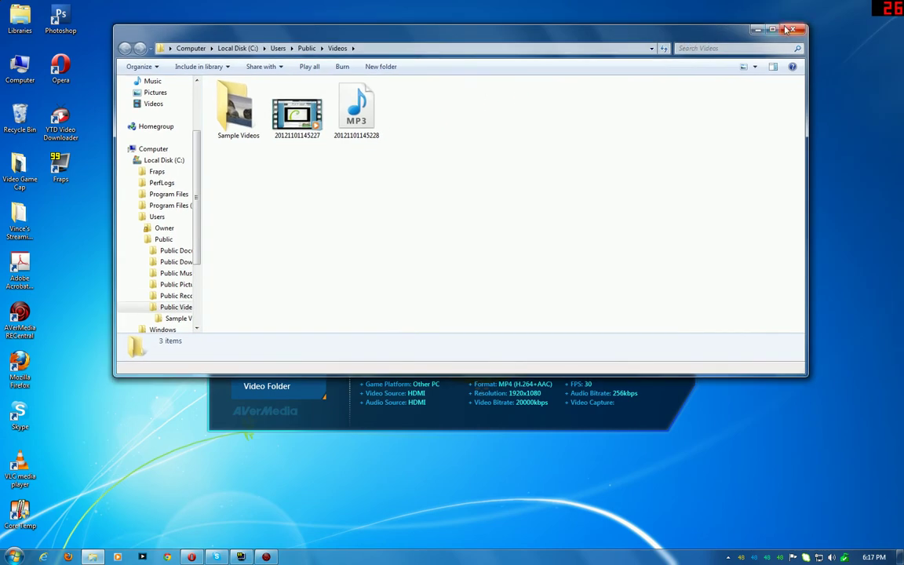
key(alt+F4)
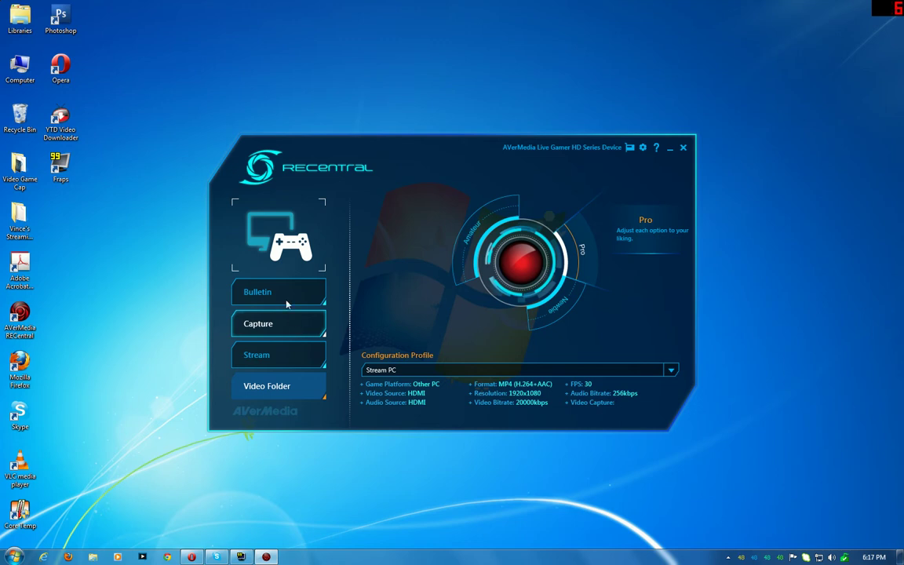
Step: View the Amateur capture wizard's game platform options and close the wizard
click(284, 336)
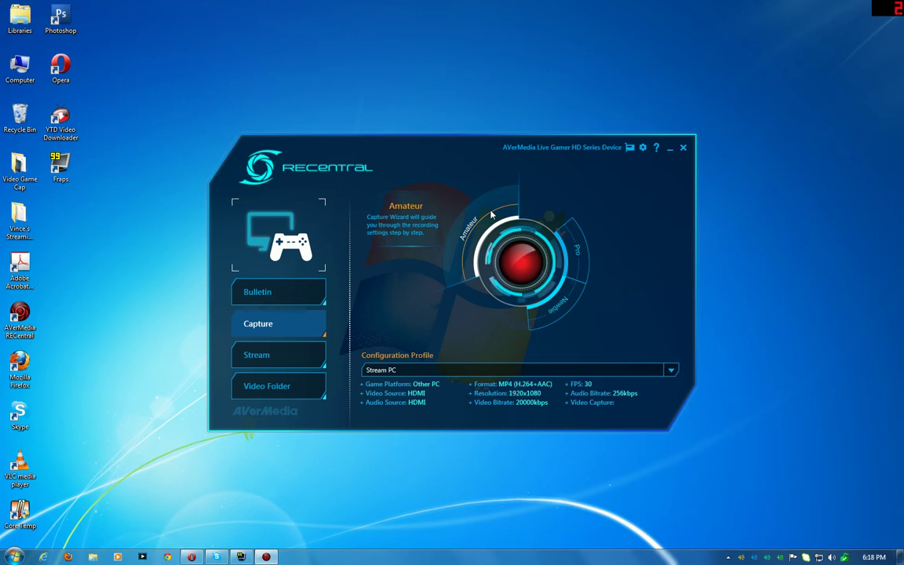
click(491, 214)
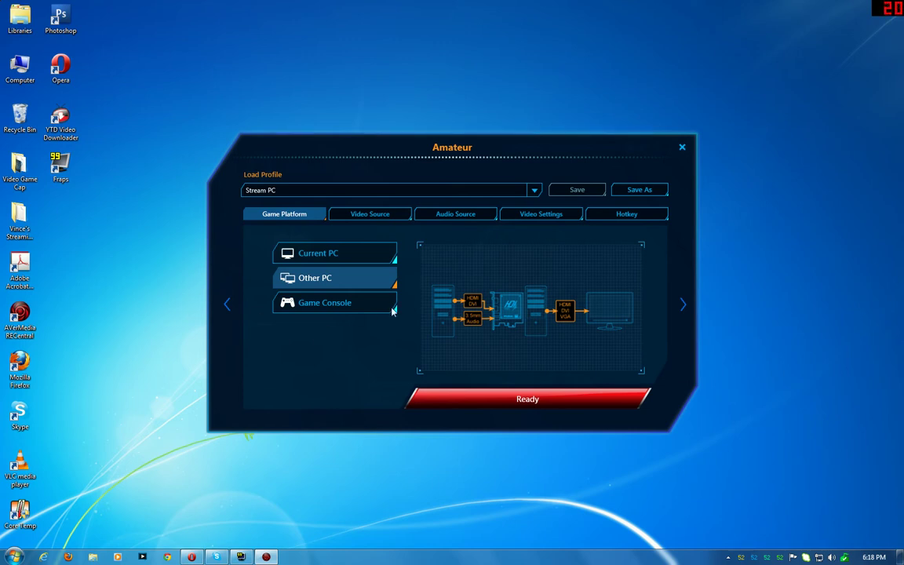
click(681, 146)
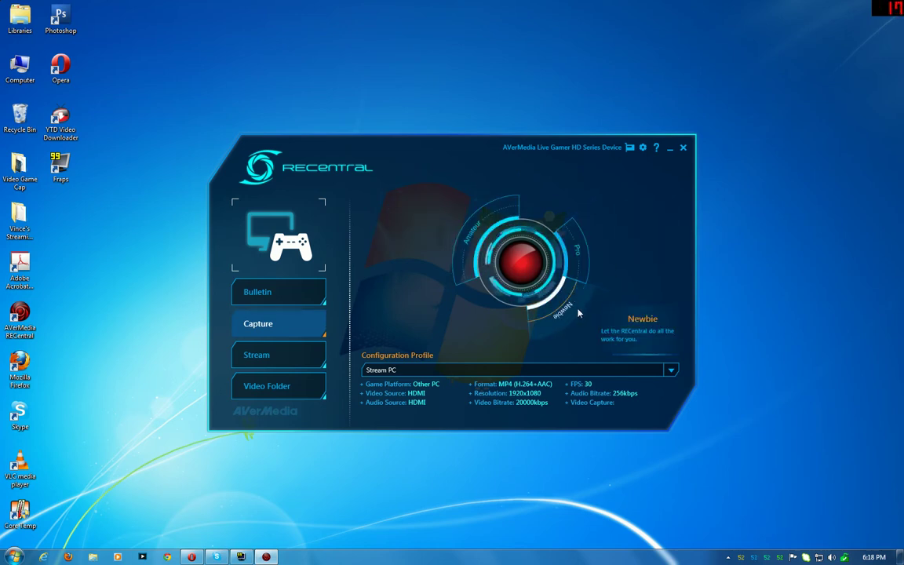
Step: Open the Pro capture settings and review the audio bitrate, video bitrate, resolution and video format choices, keeping MP4 (H.264+AAC)
click(575, 248)
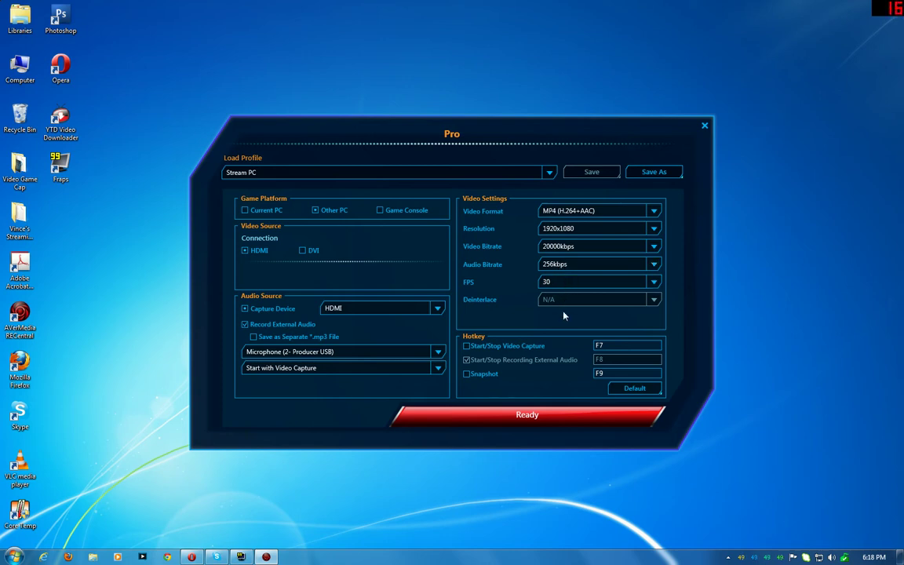
click(570, 264)
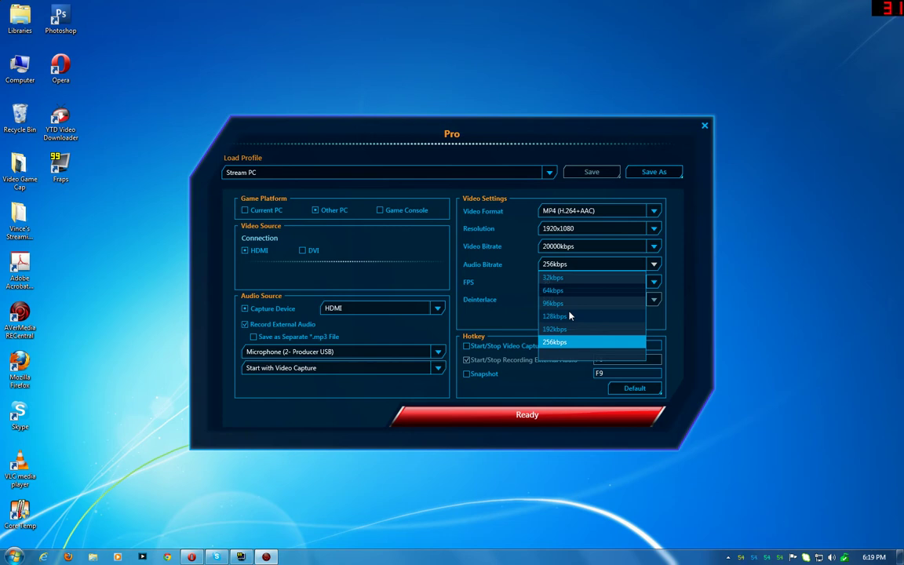
click(583, 247)
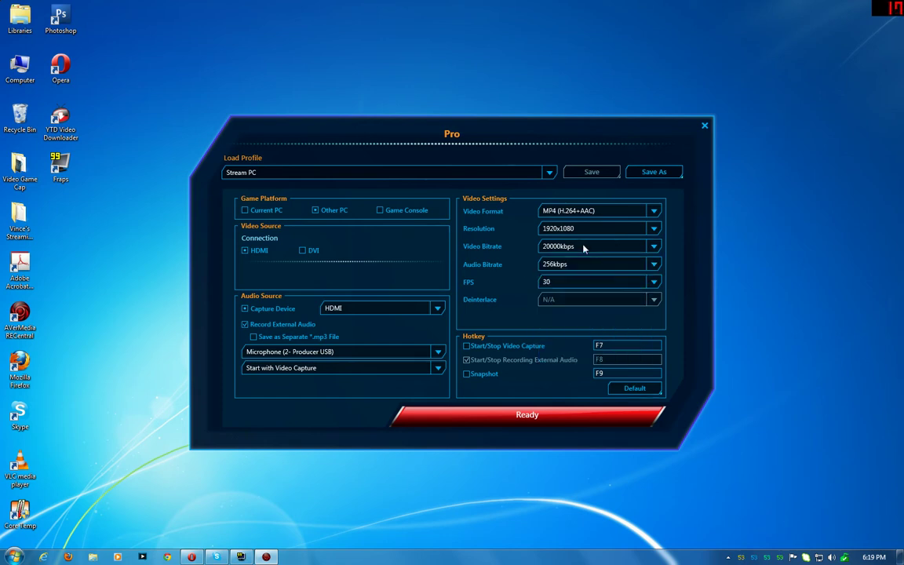
click(583, 248)
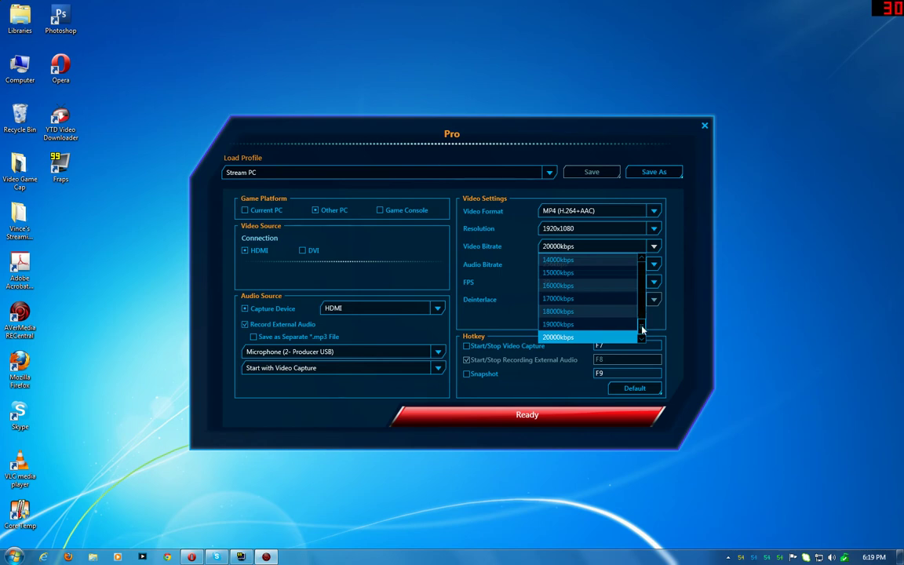
click(553, 232)
click(553, 232)
click(554, 232)
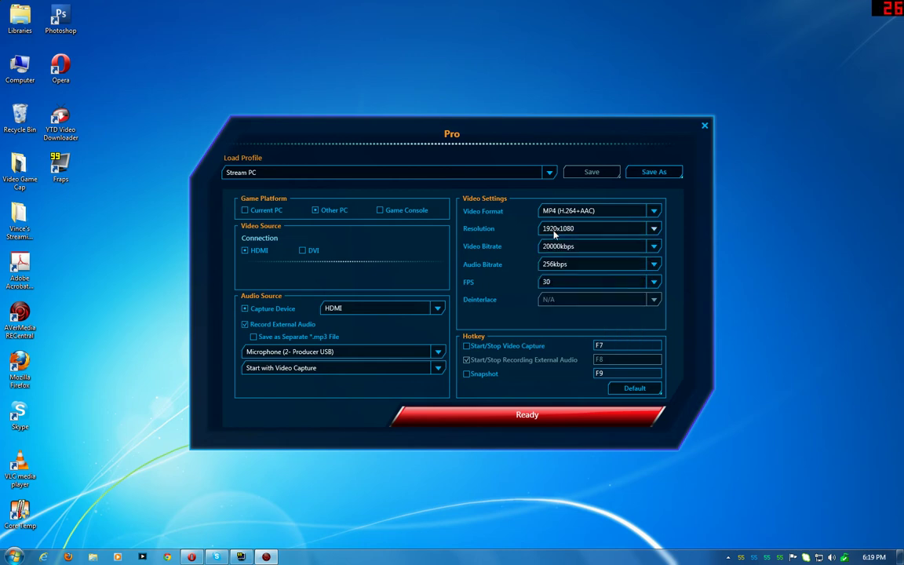
click(601, 213)
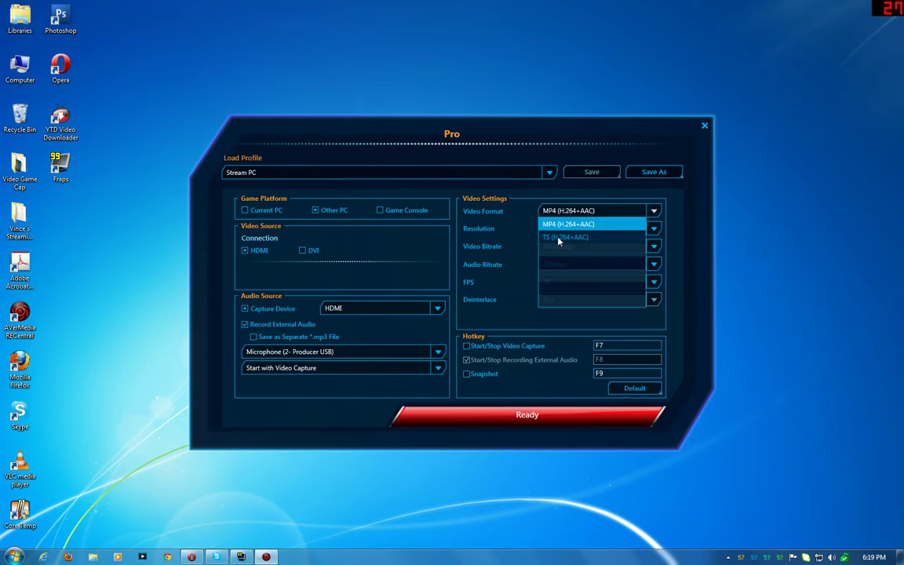
click(555, 226)
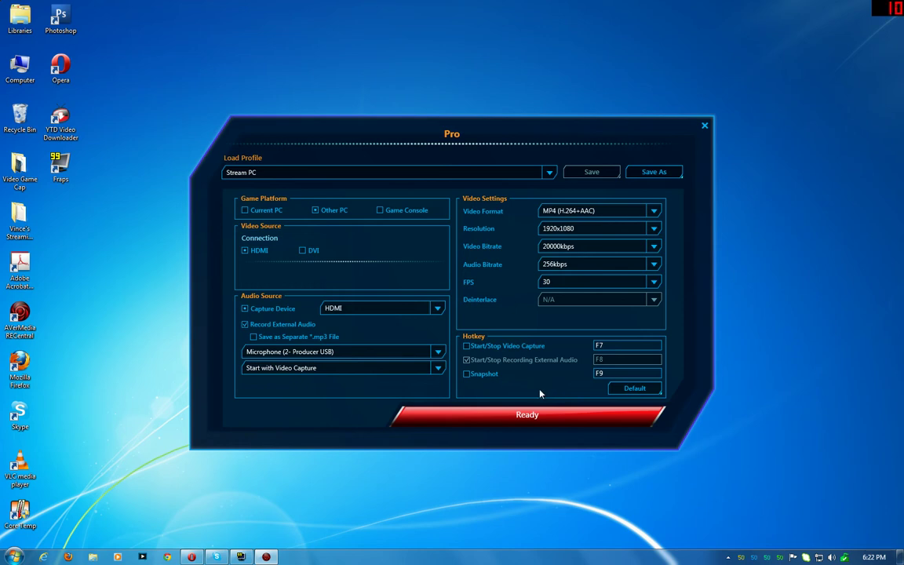
Step: Start the capture preview with the Stream PC profile, record a short test clip, and close the preview
click(538, 419)
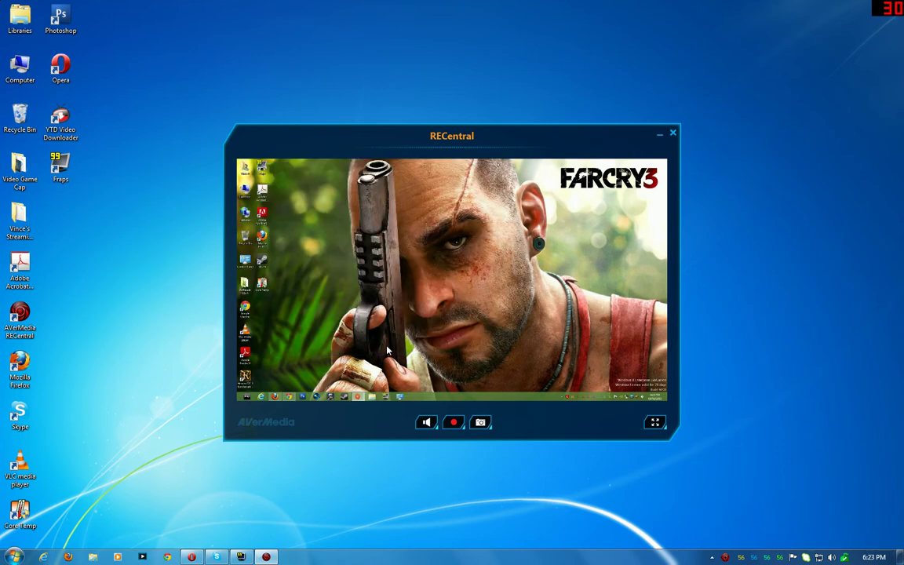
click(454, 424)
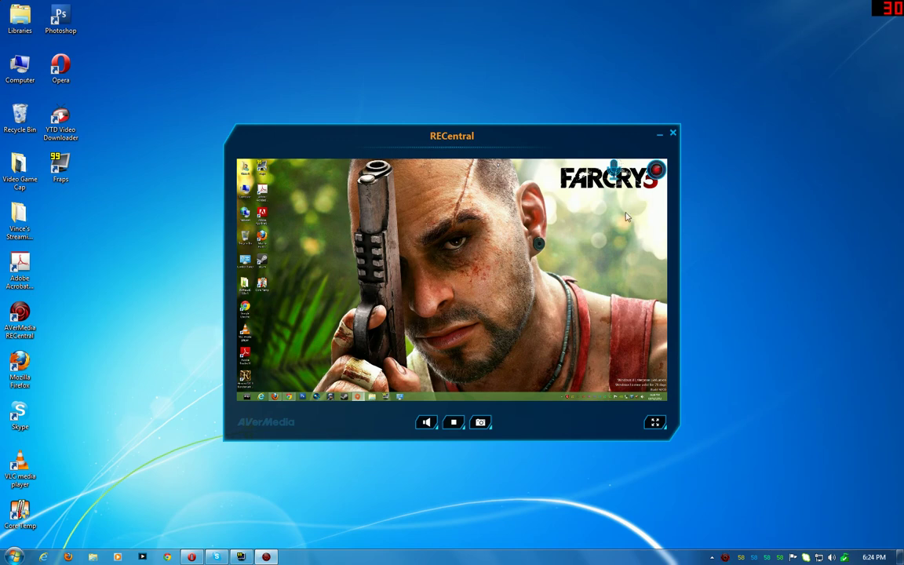
key(ctrl+alt+r)
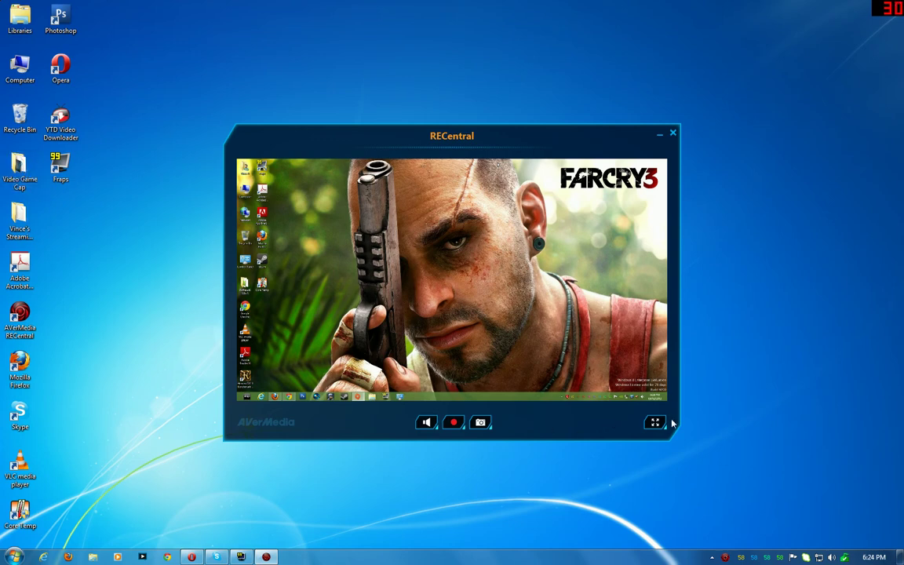
click(672, 133)
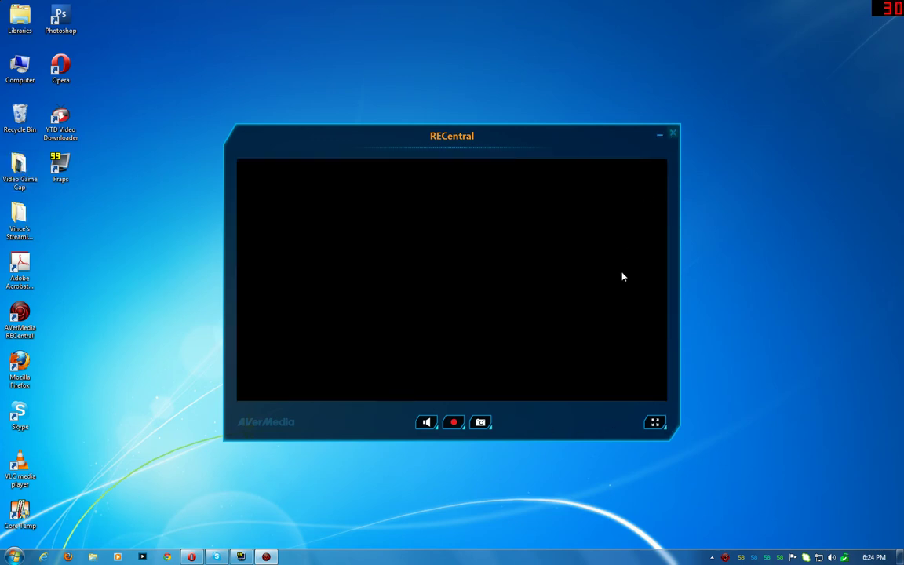
click(259, 387)
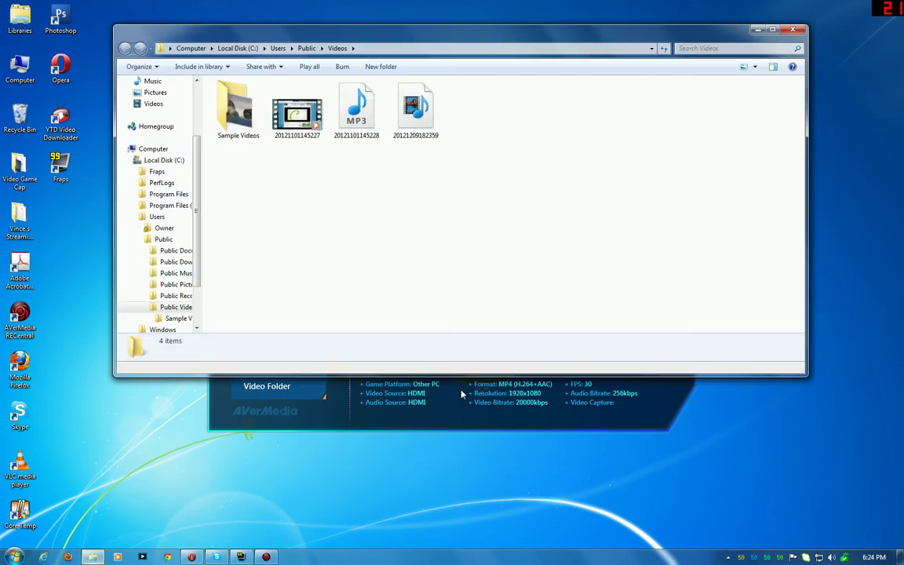
click(421, 126)
double_click(420, 126)
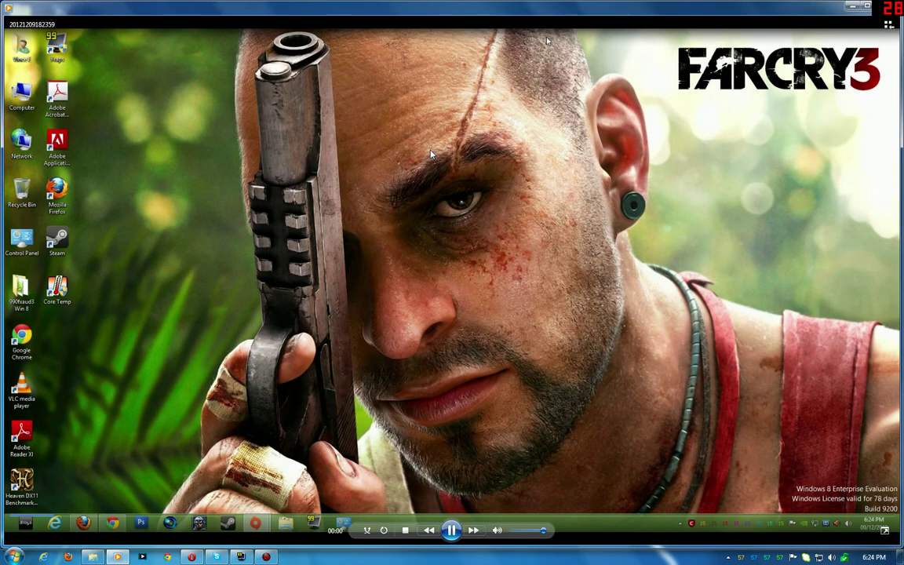
double_click(459, 201)
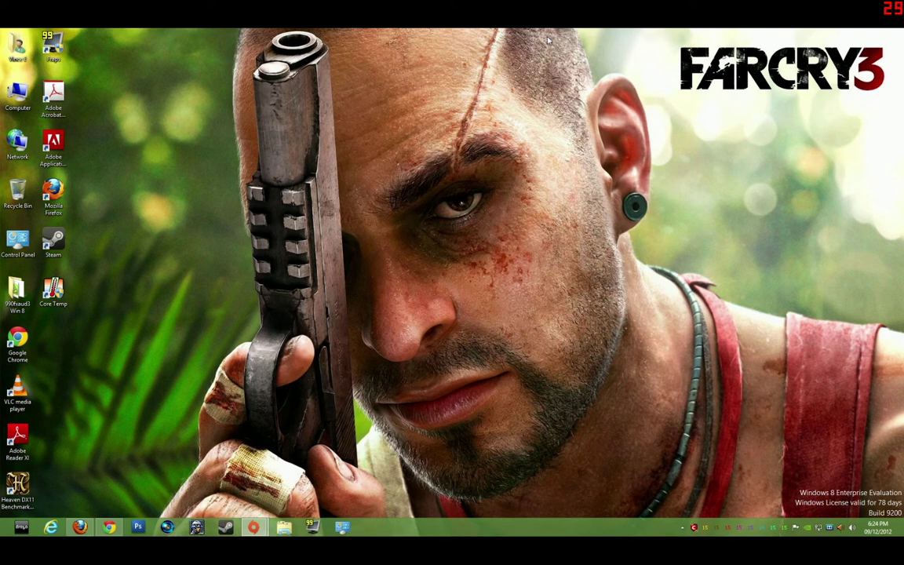
mouse_move(400, 246)
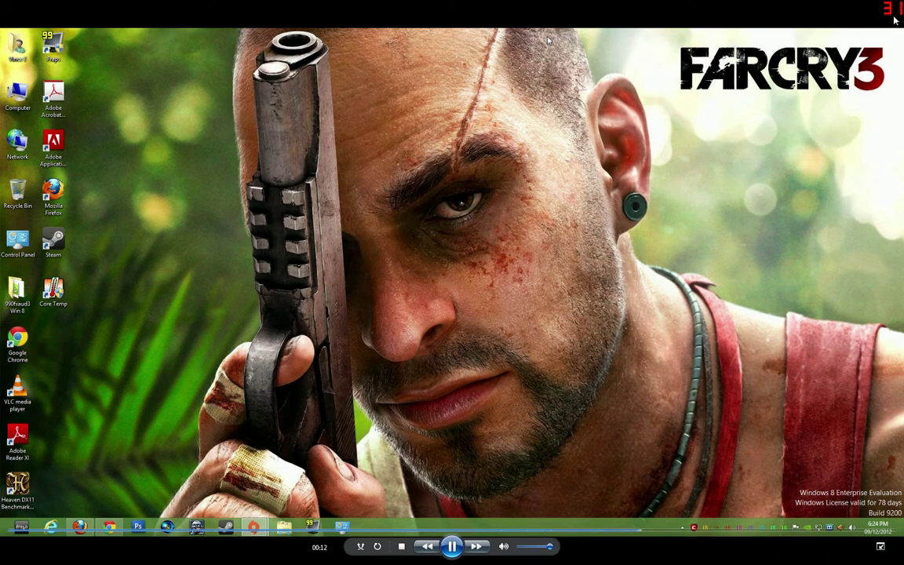
double_click(494, 424)
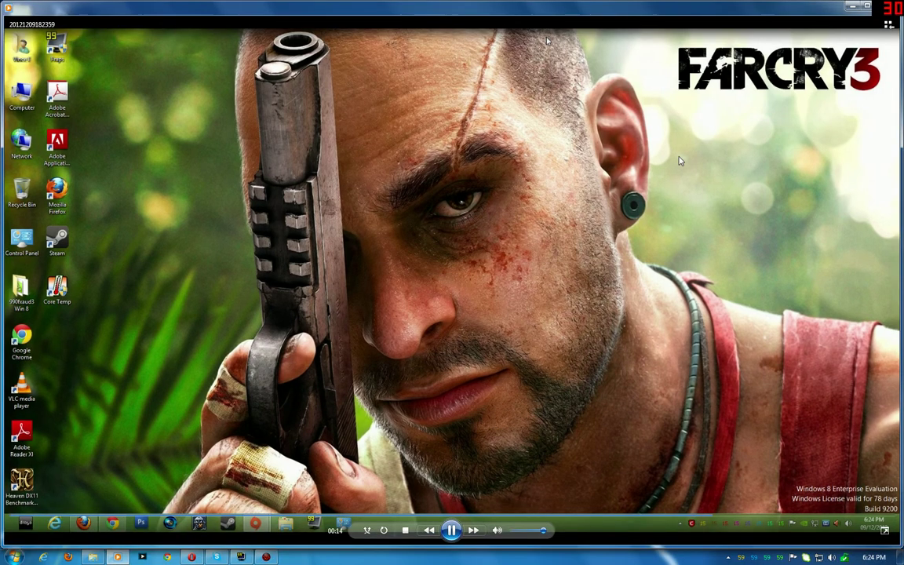
click(894, 7)
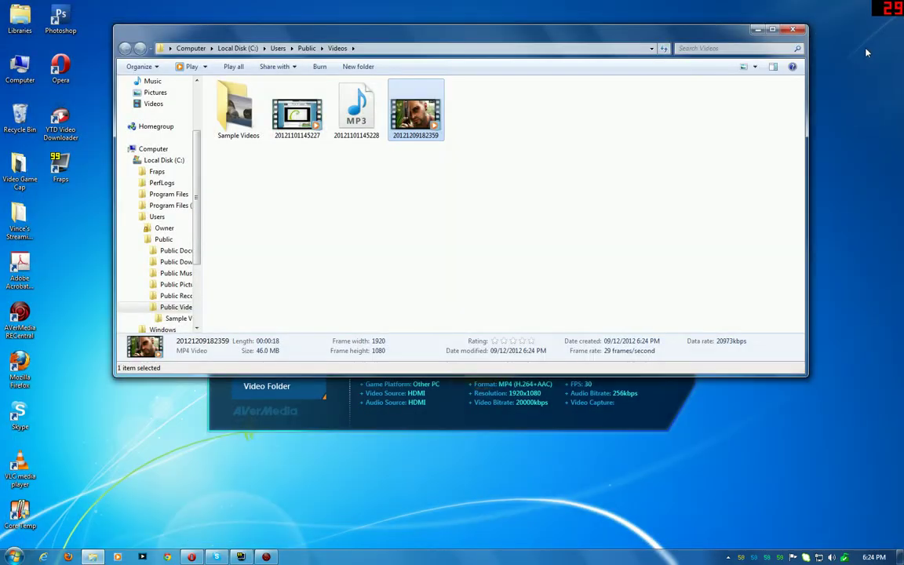
click(757, 29)
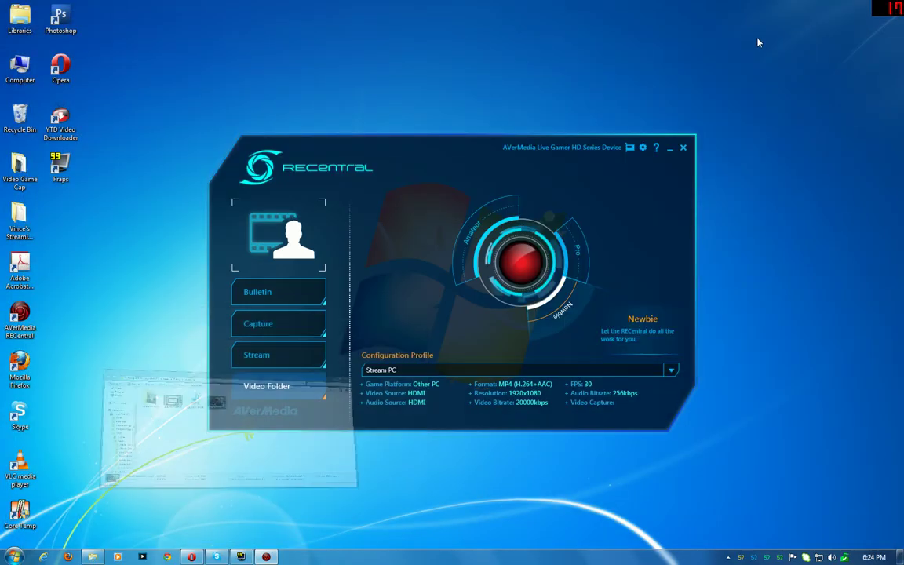
Step: Set the game platform to Other PC in the Pro settings for streaming and close the settings
click(247, 361)
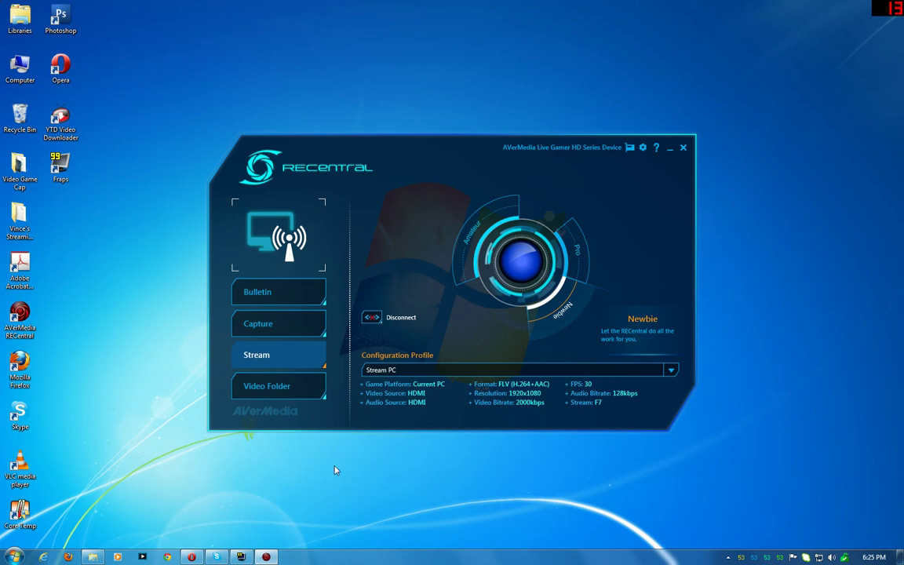
click(579, 253)
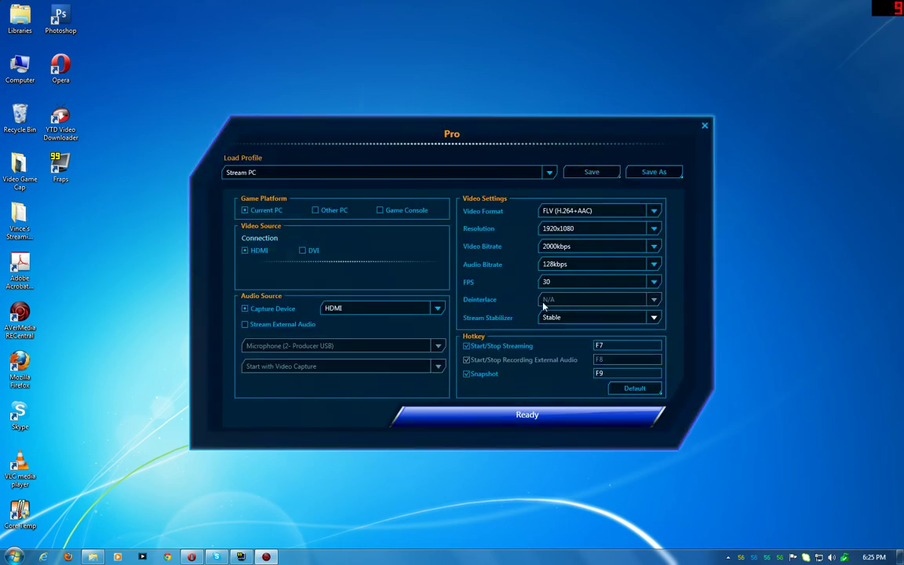
click(346, 212)
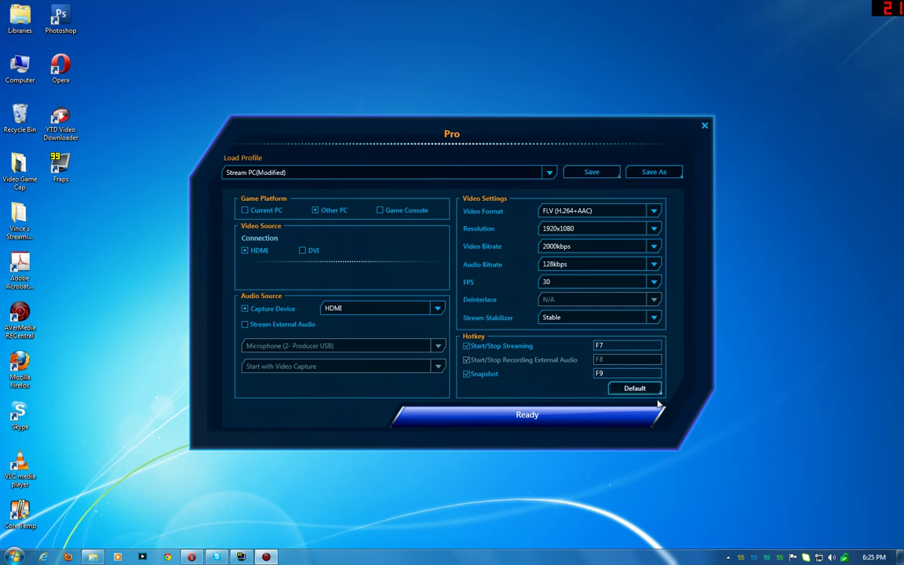
click(703, 127)
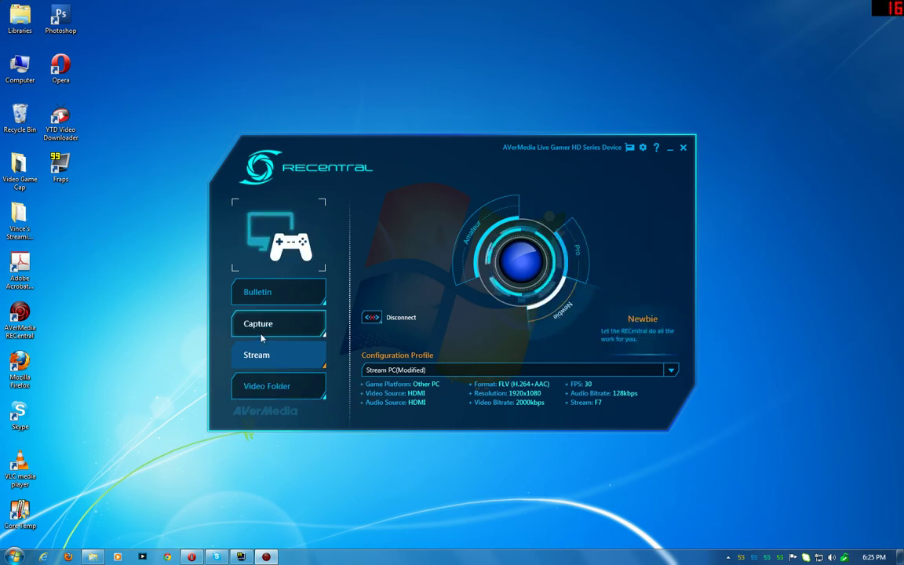
mouse_move(514, 149)
mouse_down()
mouse_move(520, 95)
mouse_move(536, 72)
mouse_move(510, 150)
mouse_up()
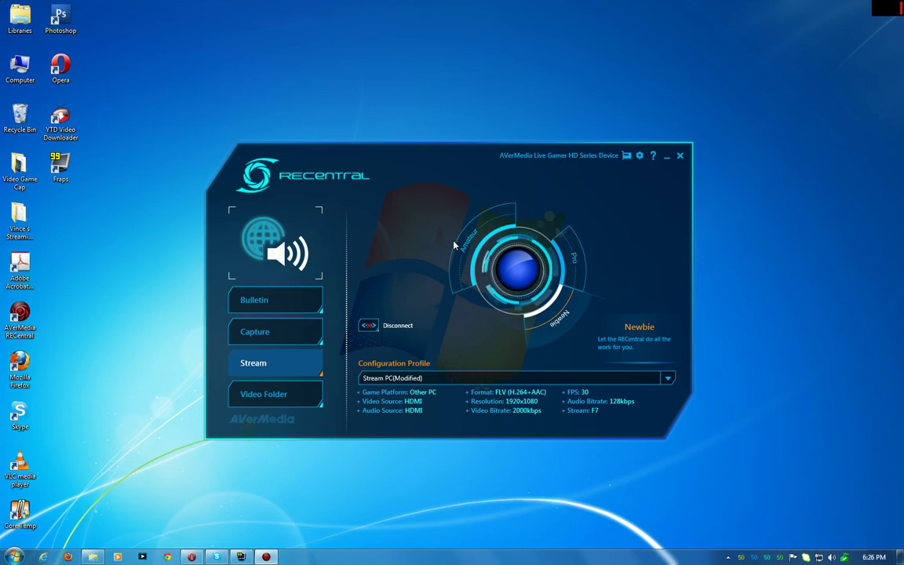
click(453, 246)
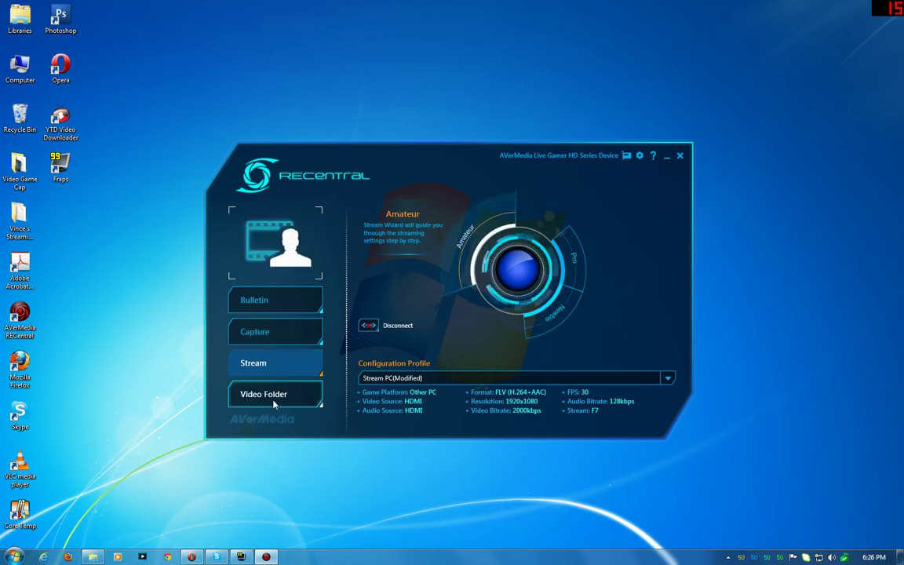
Step: Return to Capture mode and start the live capture preview from the Pro settings with the Stream PC profile
click(276, 328)
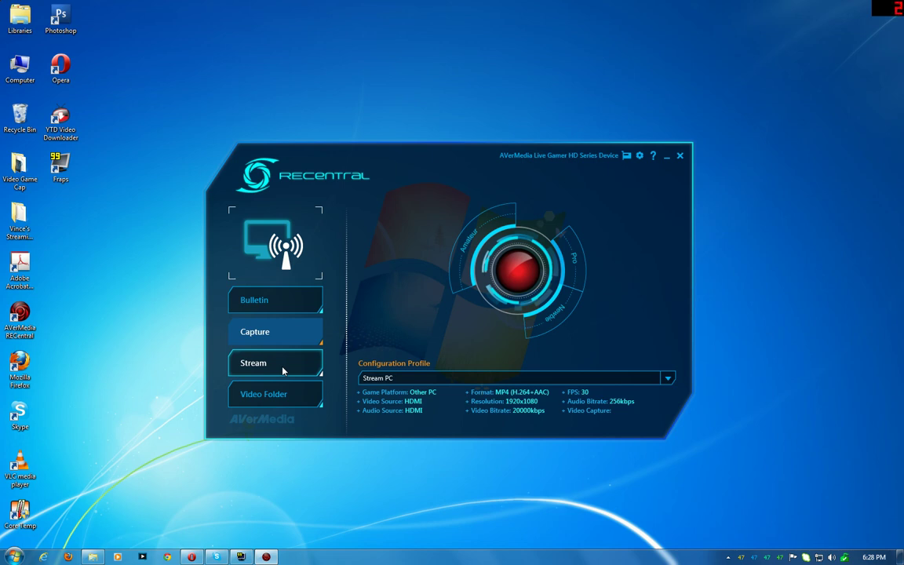
click(284, 333)
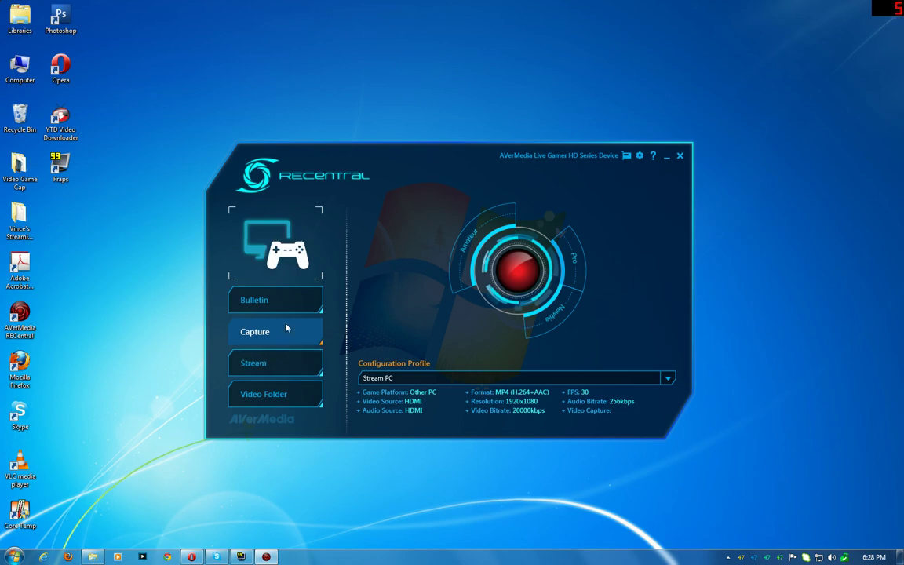
click(574, 263)
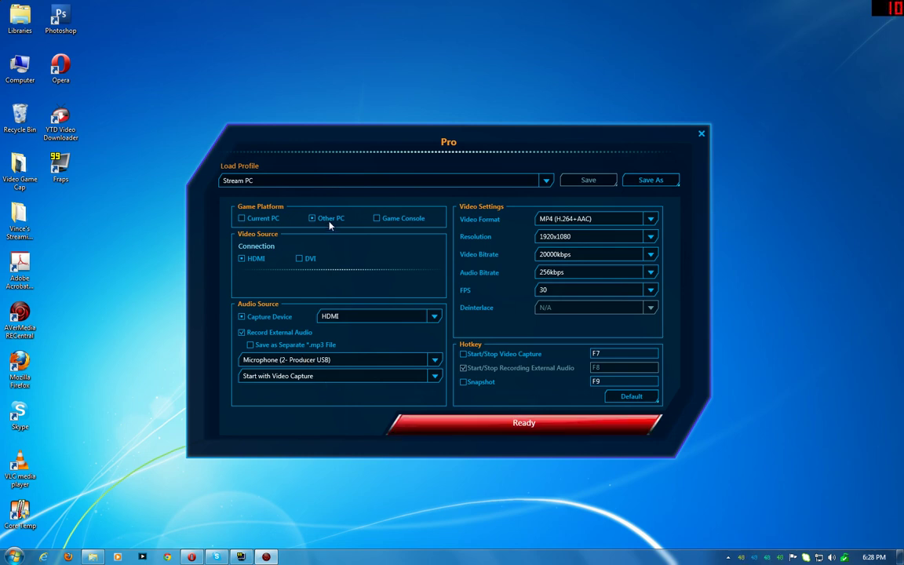
click(549, 429)
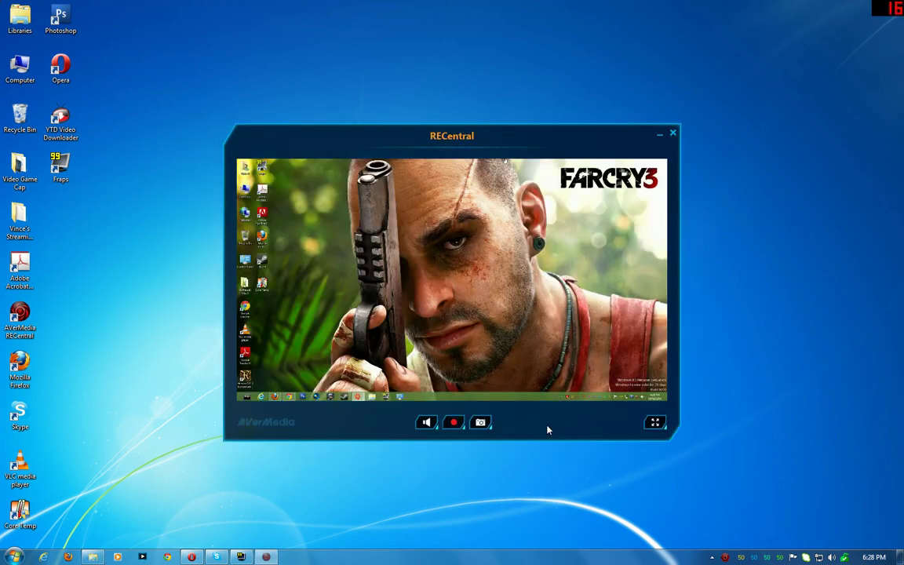